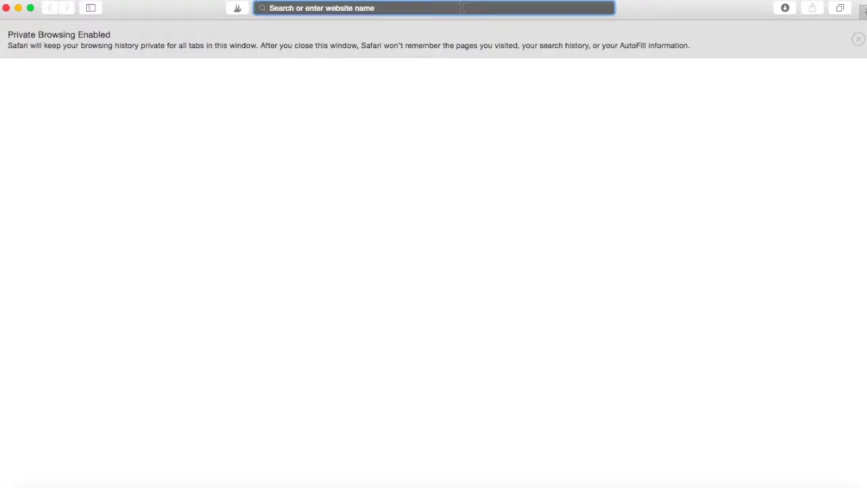
Step: Load linktr.ee and sign in through Instagram using the saved login details
text(li)
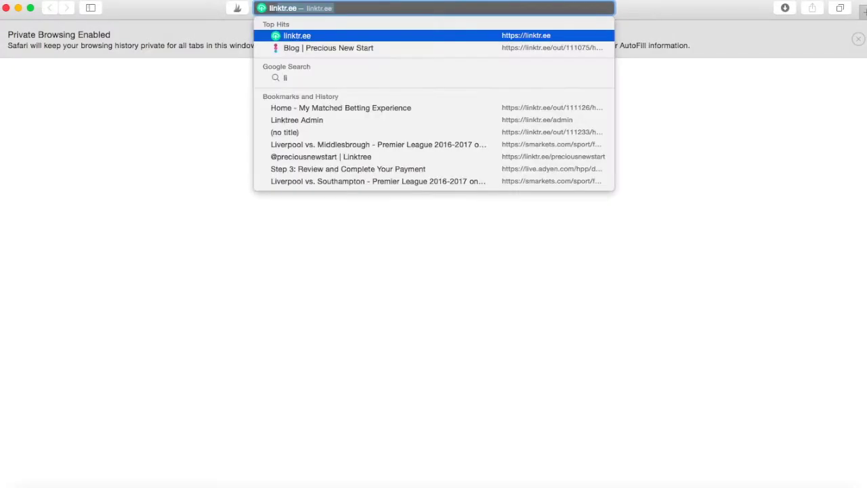
text(nktr.ee)
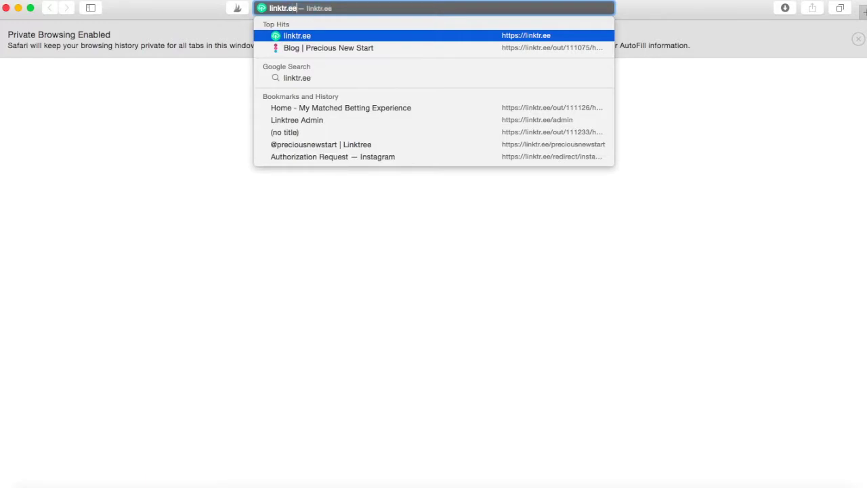
key(Return)
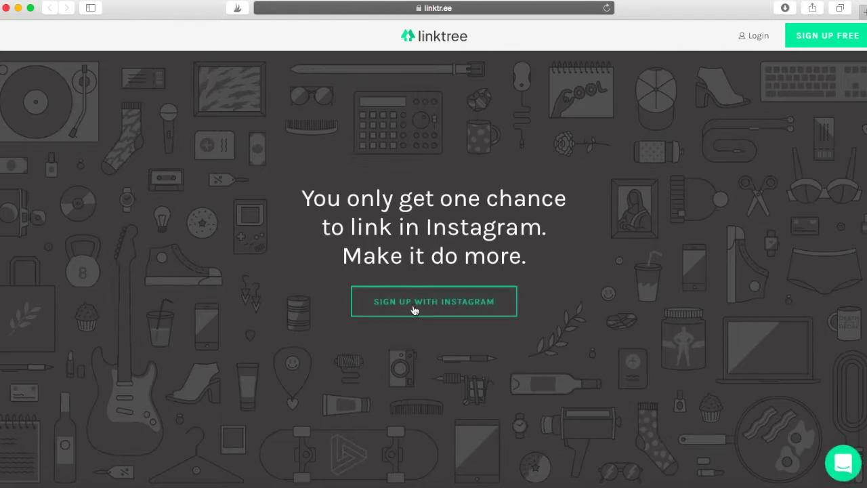
click(447, 308)
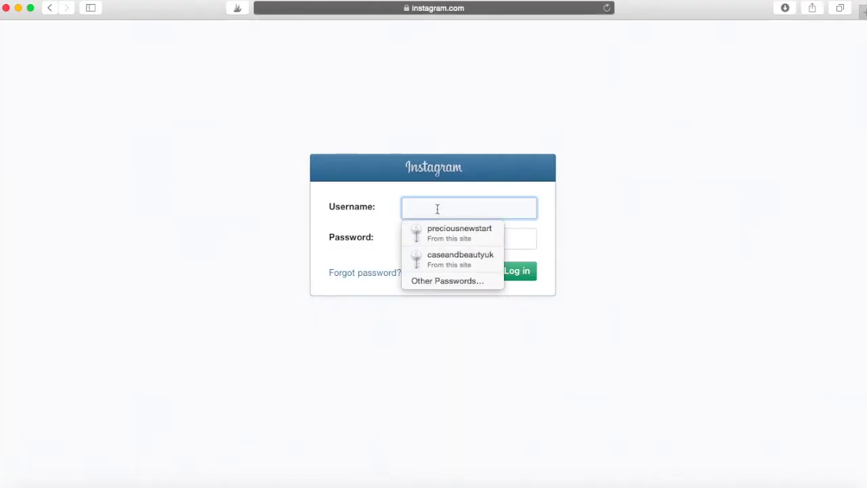
click(442, 231)
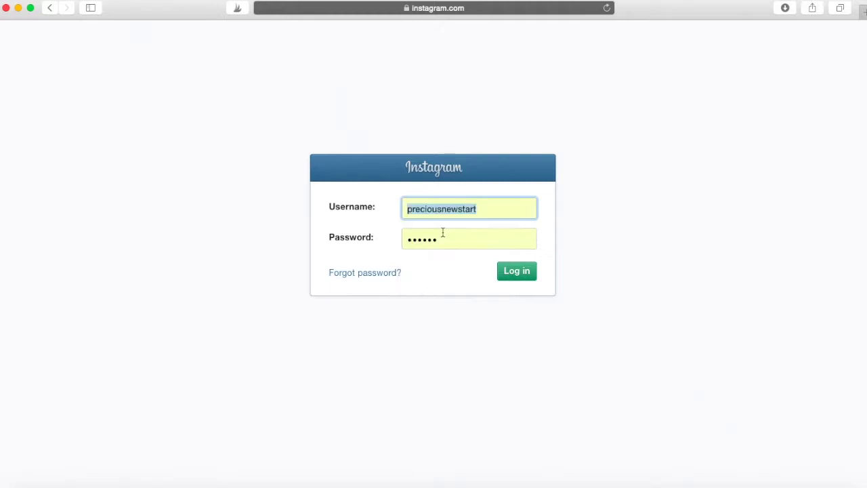
click(515, 271)
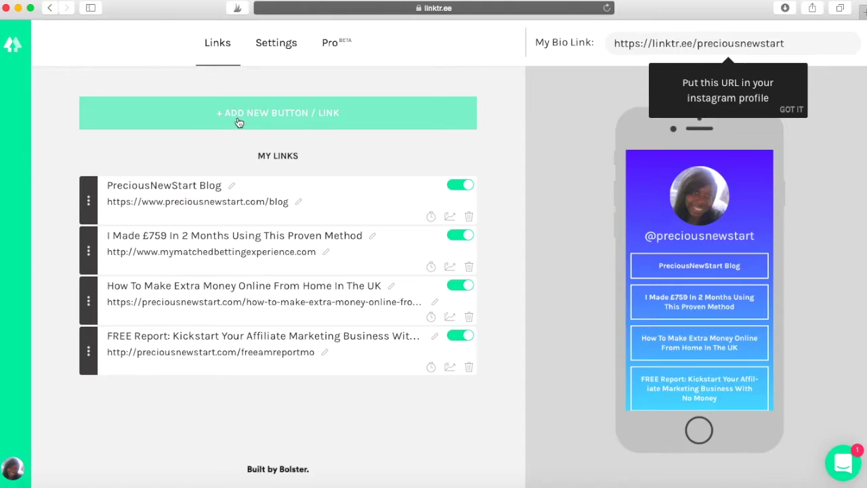
Step: Add a new blank link entry to the top of the links list
click(319, 124)
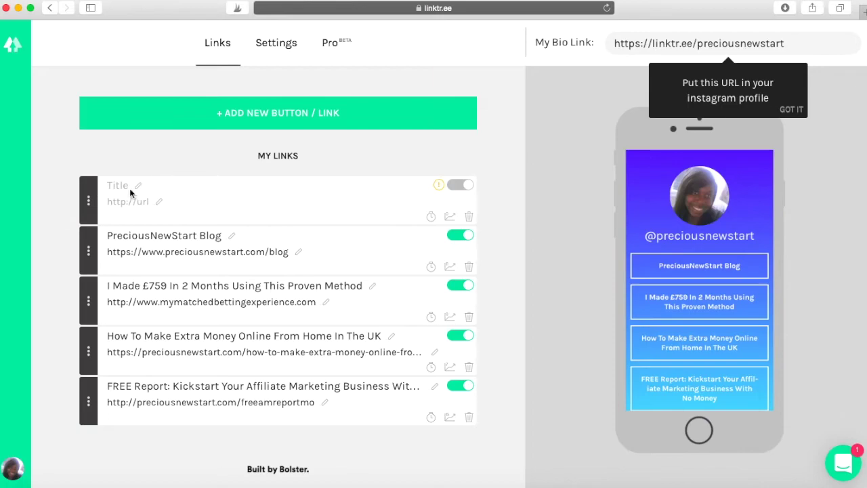
click(126, 201)
click(121, 187)
click(151, 201)
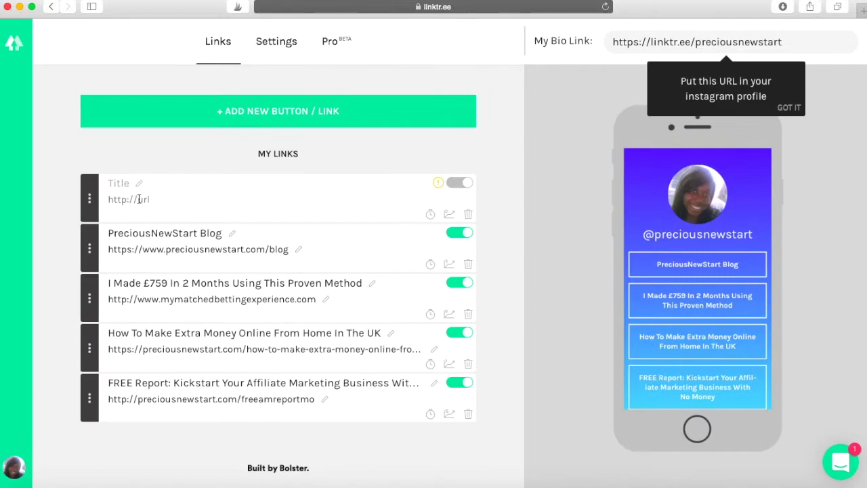
text(https://preciousnewstart.com/jvzoo-academy-review/)
click(121, 185)
text(JVZoo Academy Review)
click(466, 185)
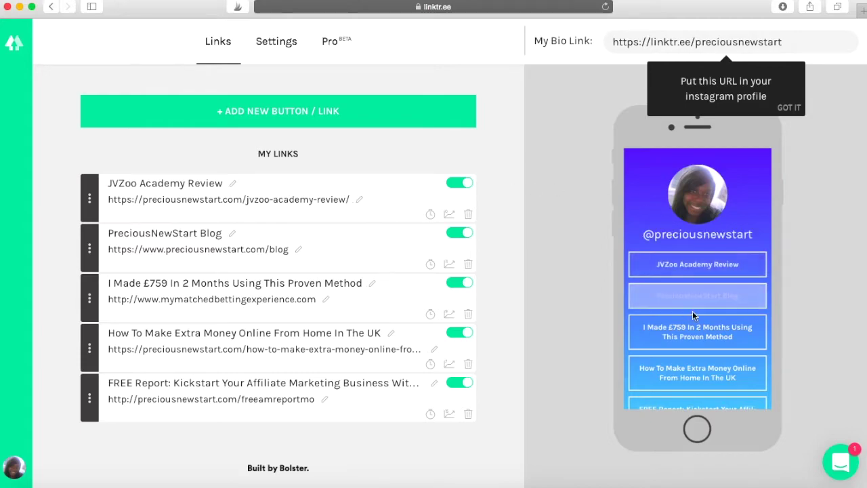
scroll(658, 359, down, 3)
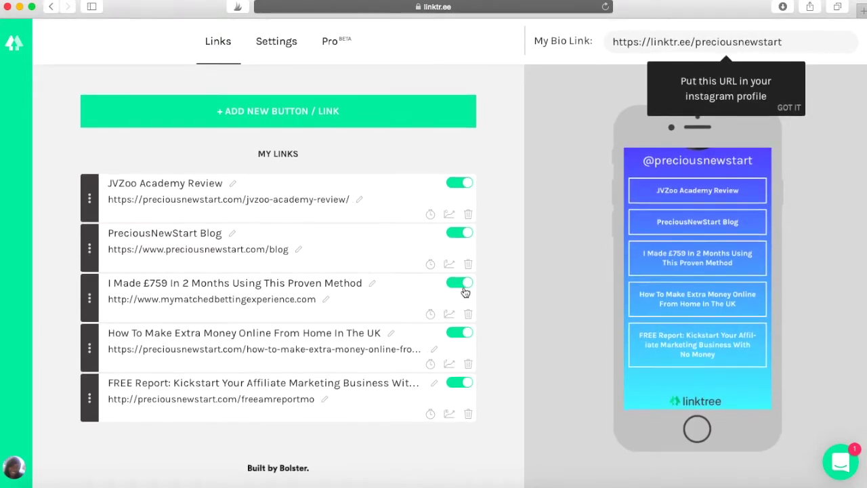
drag(89, 197, 85, 296)
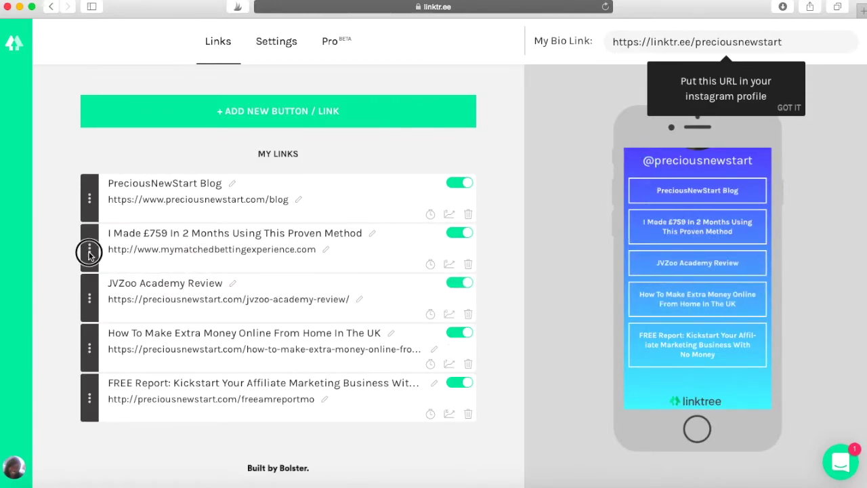
drag(96, 317, 89, 189)
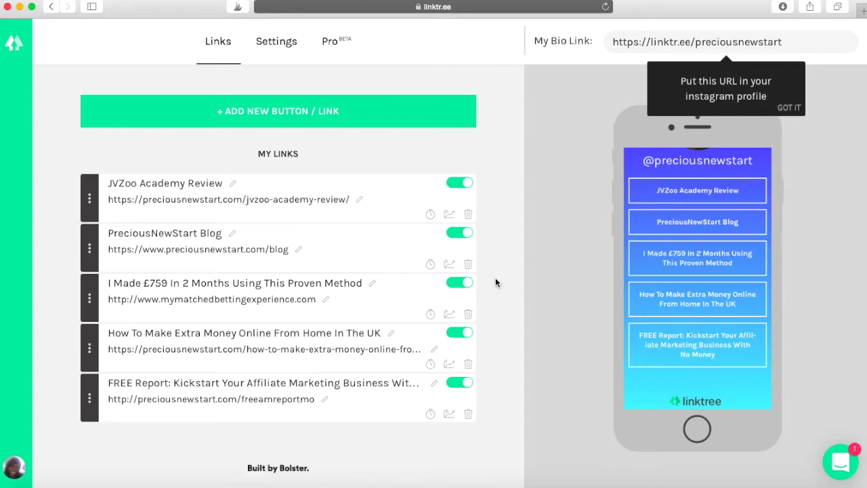
Step: Preview the green, dark, pink and green gradient themes, then reselect the blue gradient
click(274, 45)
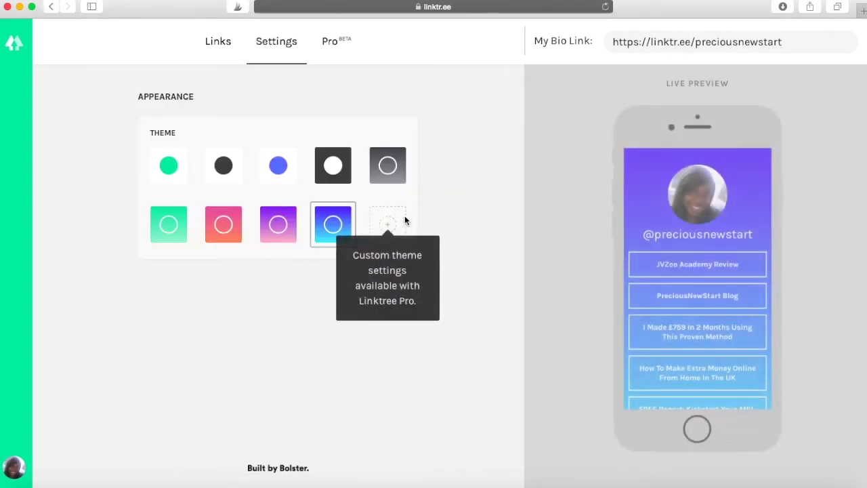
click(170, 166)
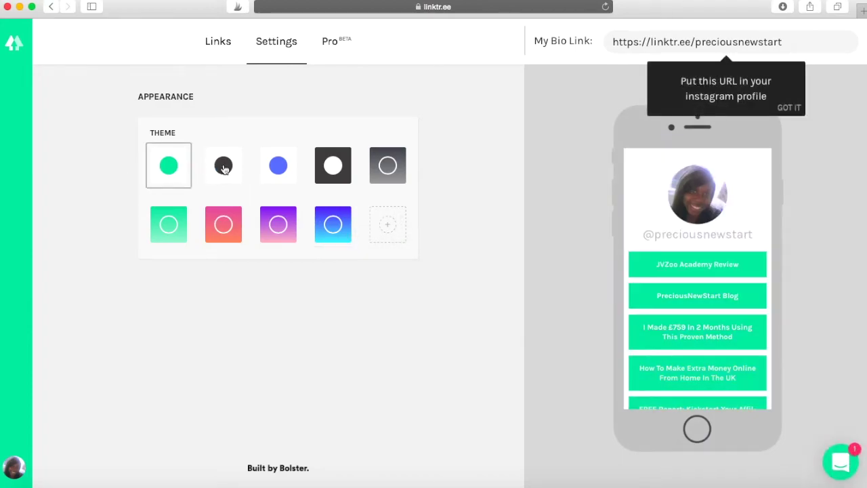
click(223, 166)
click(229, 228)
click(183, 226)
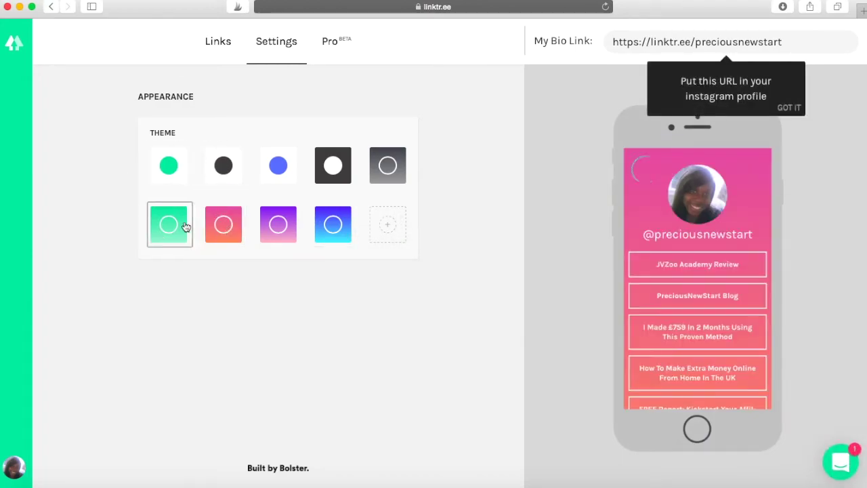
click(339, 228)
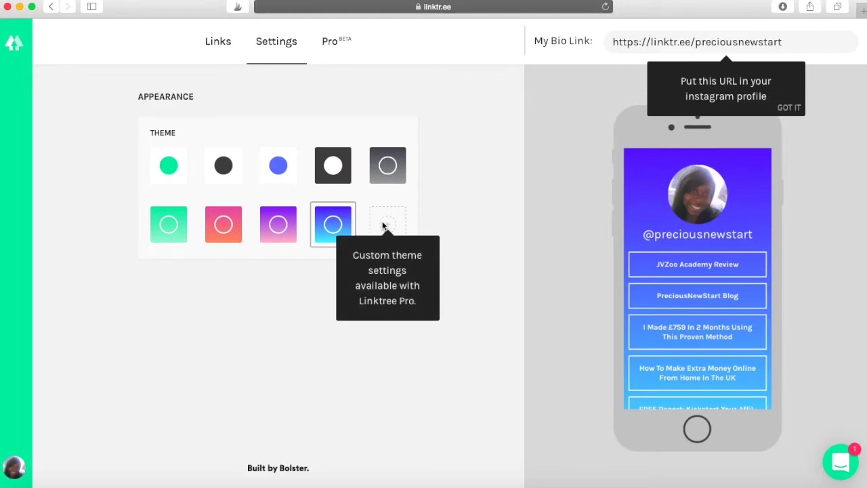
Step: Scroll through the Linktree Pro plans and pricing table, then go back to Links
click(335, 41)
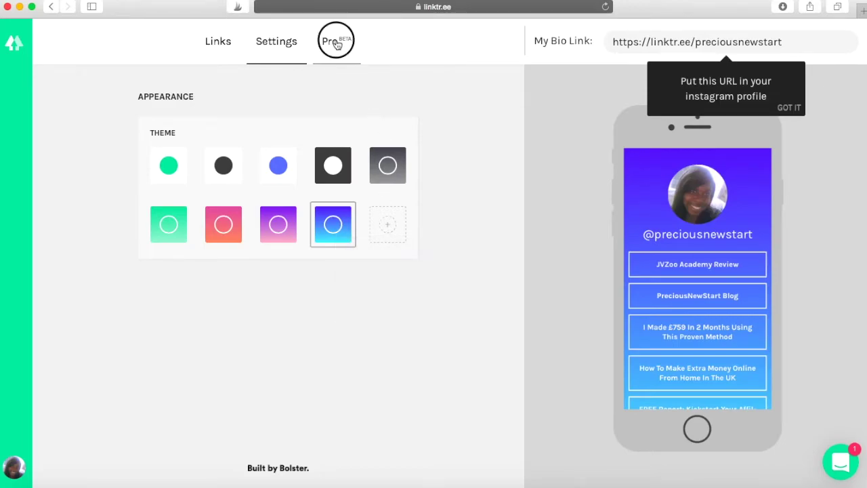
scroll(486, 299, down, 3)
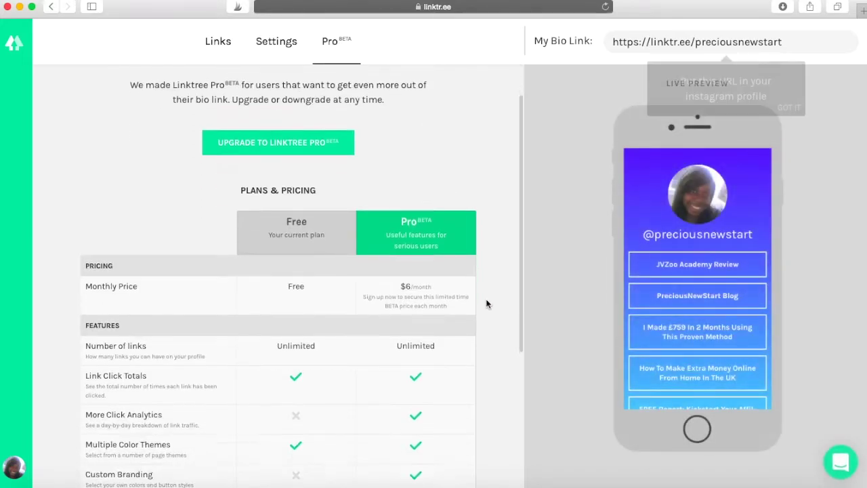
scroll(485, 303, down, 3)
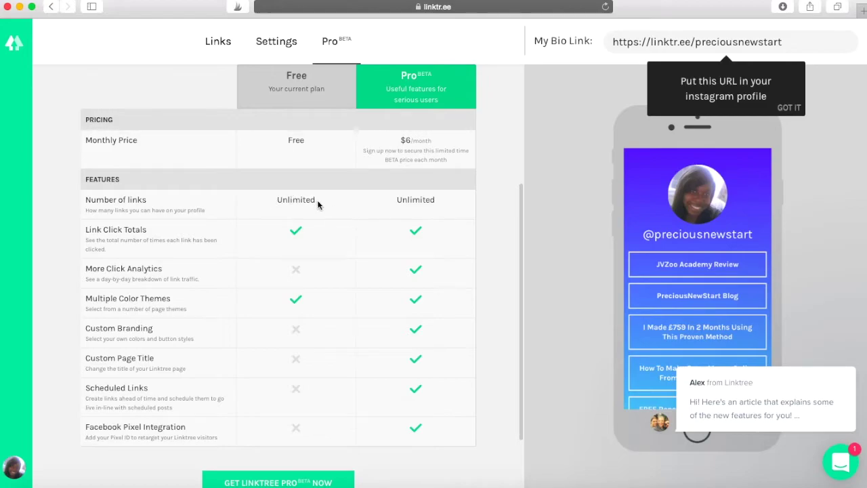
scroll(320, 278, down, 1)
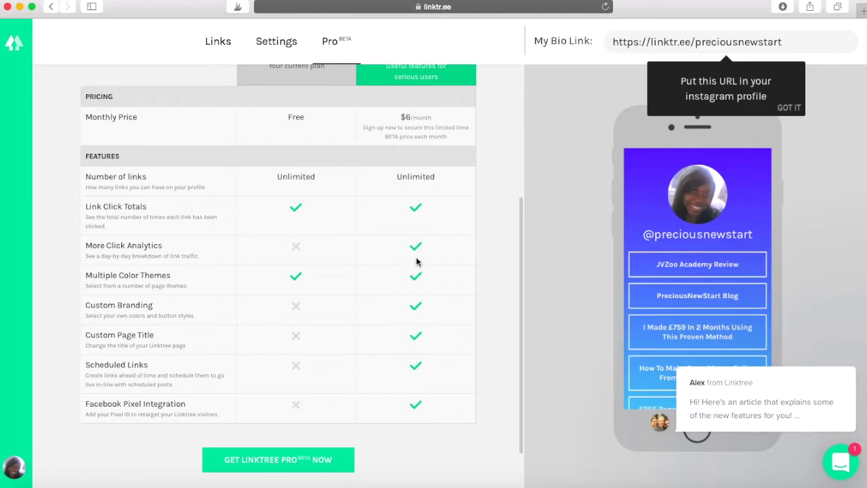
scroll(407, 191, up, 1)
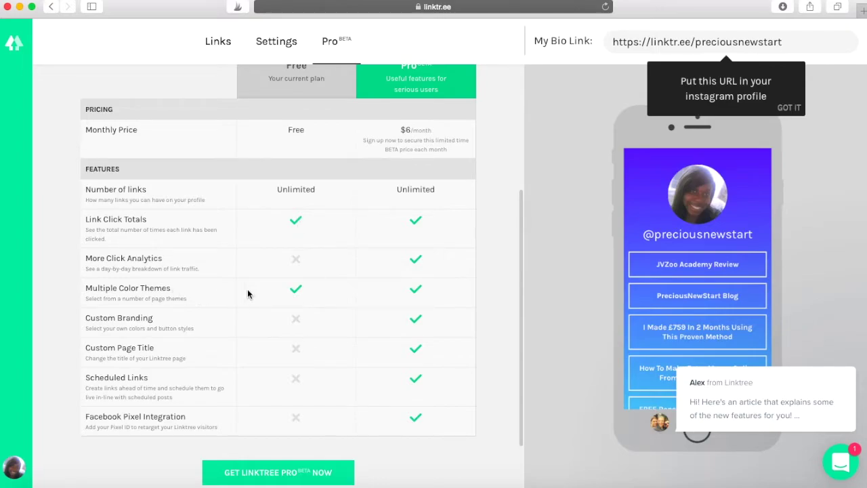
click(219, 39)
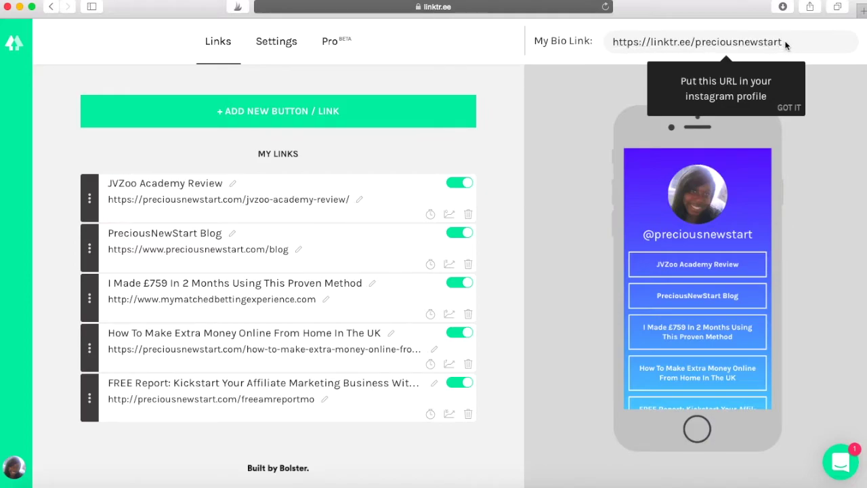
Step: Copy the linktr.ee/preciousnewstart bio link and load instagram.com/preciousnewstart in a new tab
drag(785, 42, 612, 39)
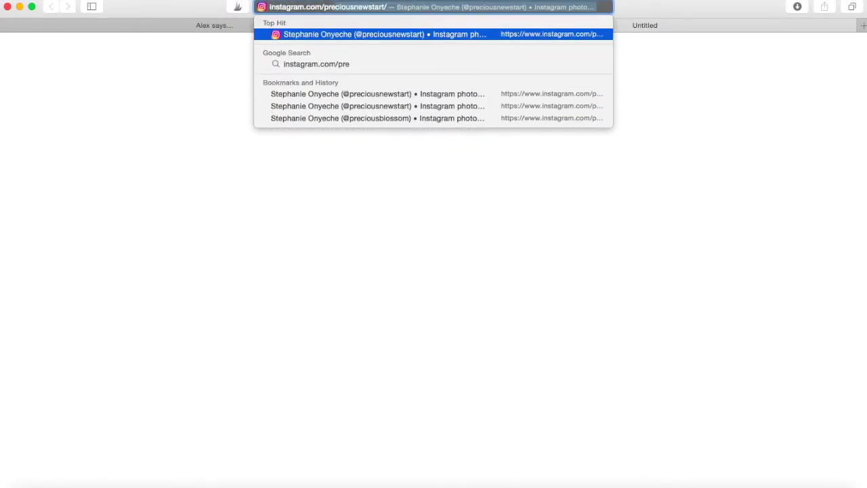
key(Return)
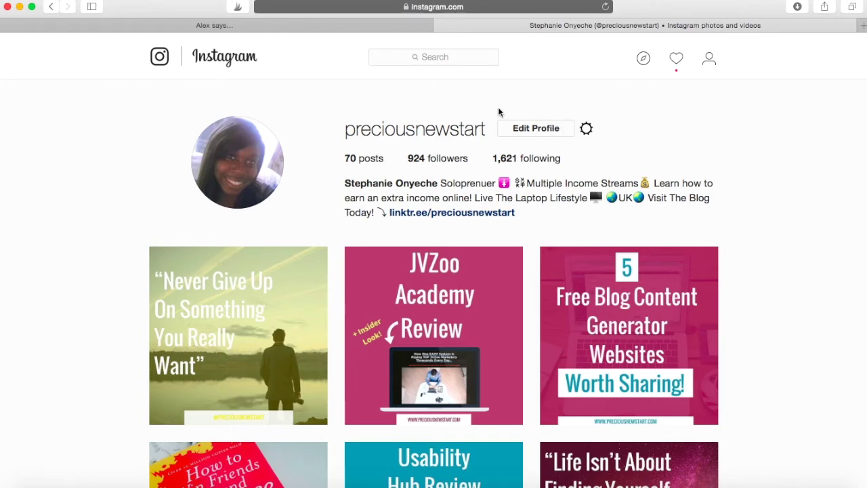
Step: Set the Instagram profile website to linktr.ee/preciousnewstart and submit the profile edits
click(535, 130)
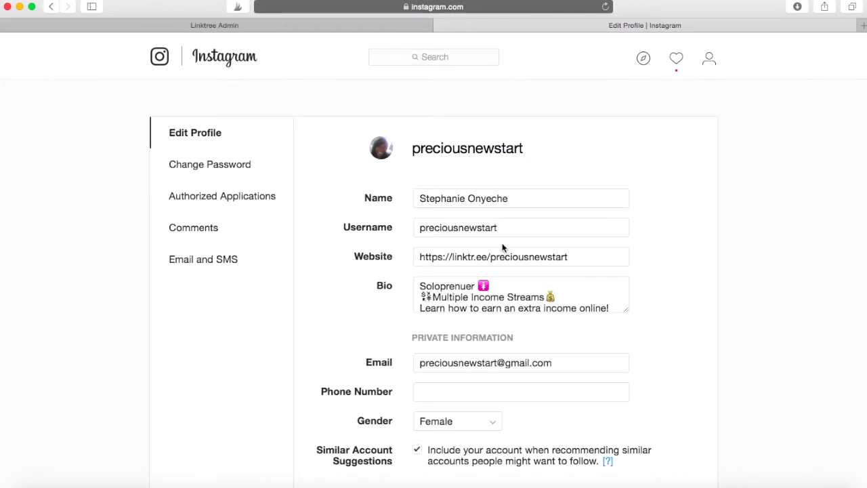
drag(575, 256, 409, 253)
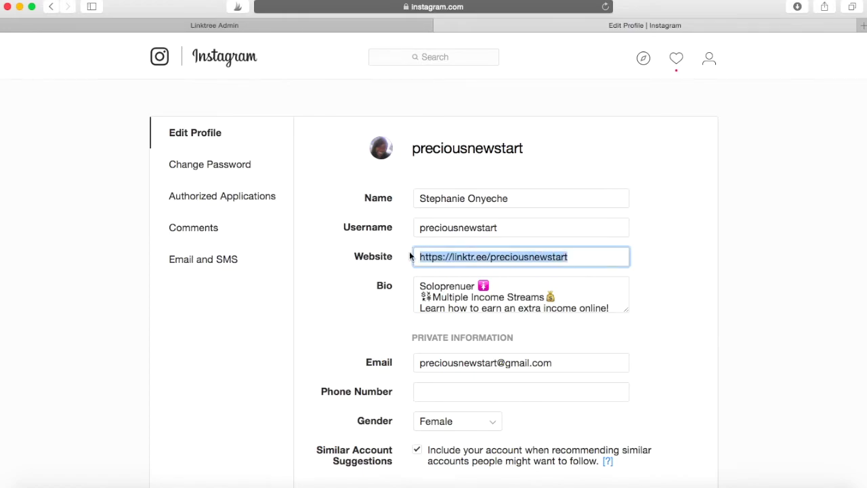
key(Right)
scroll(786, 386, down, 3)
click(431, 396)
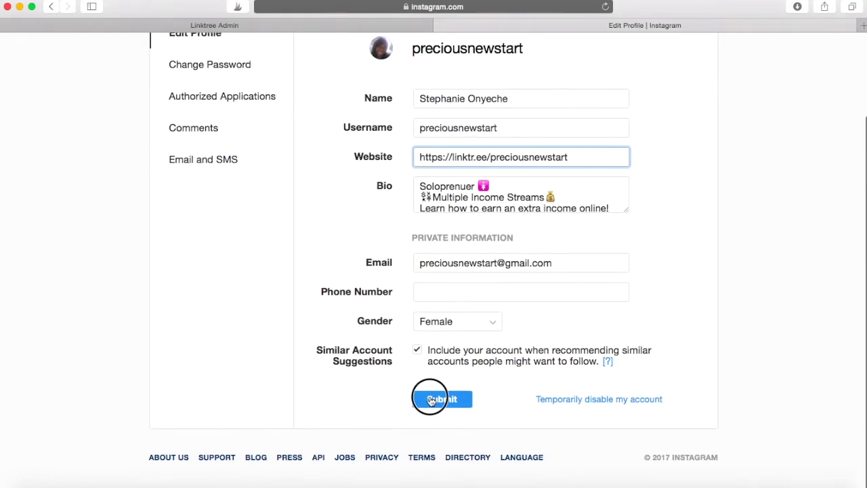
scroll(654, 284, up, 5)
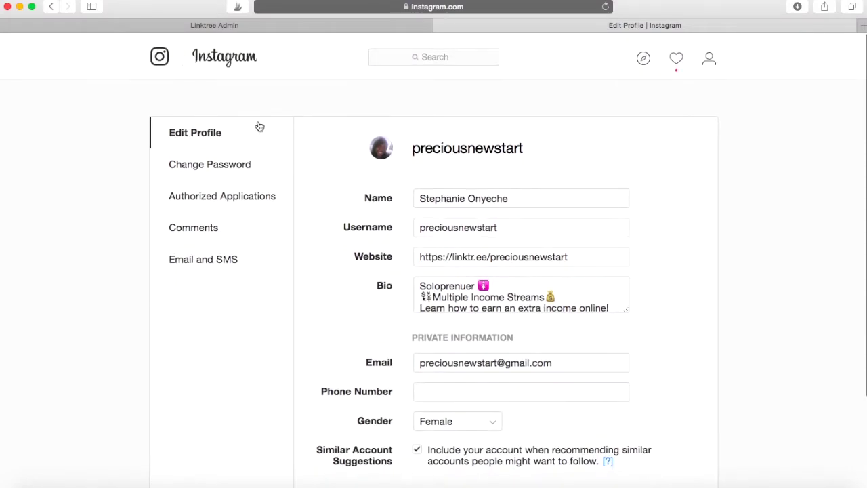
click(709, 64)
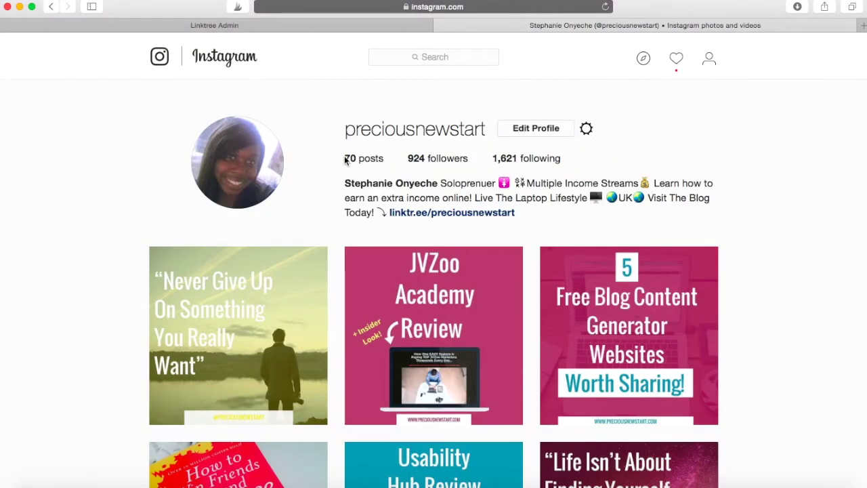